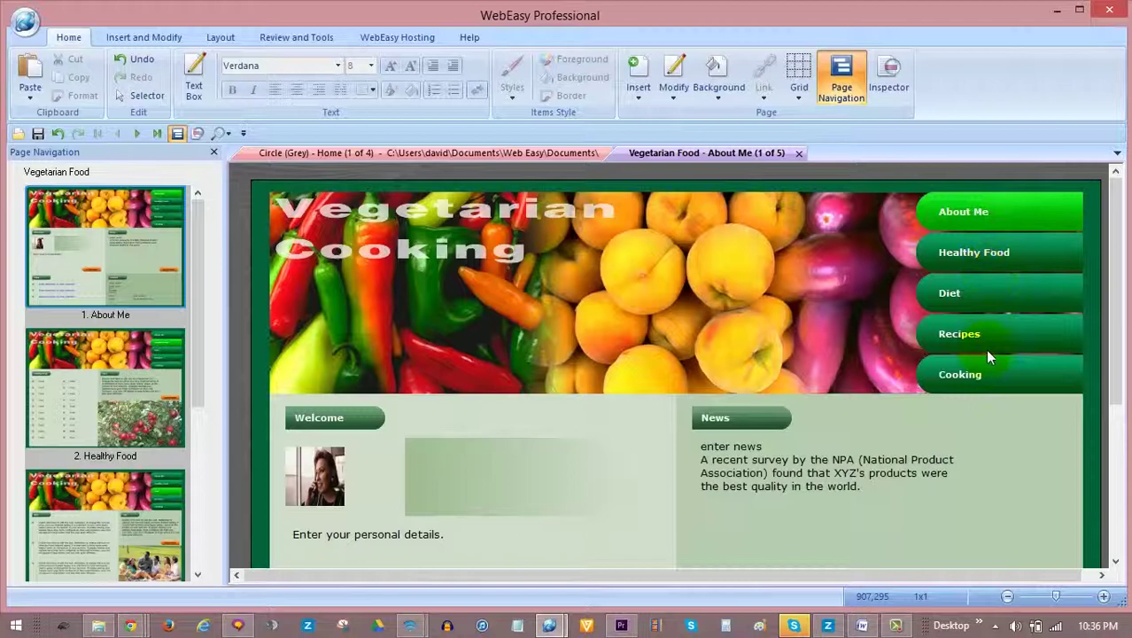
Select the Healthy Food button in the About Me page's navigation bar.
click(983, 253)
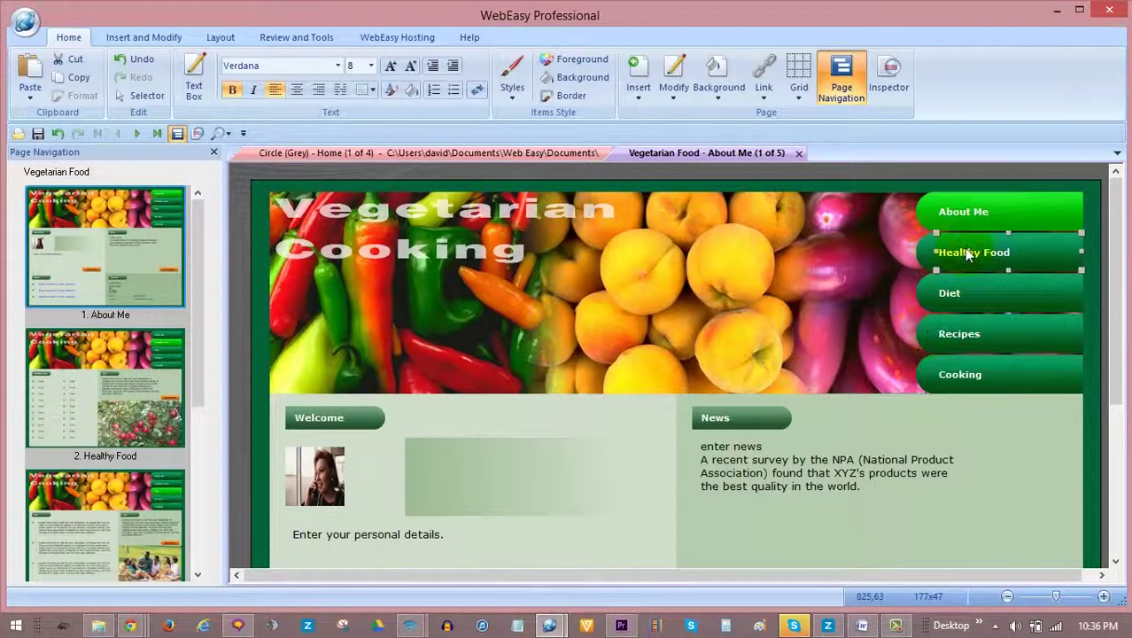
Open the Healthy Food button's Link dialog and expand its Link Type list.
click(764, 84)
click(763, 94)
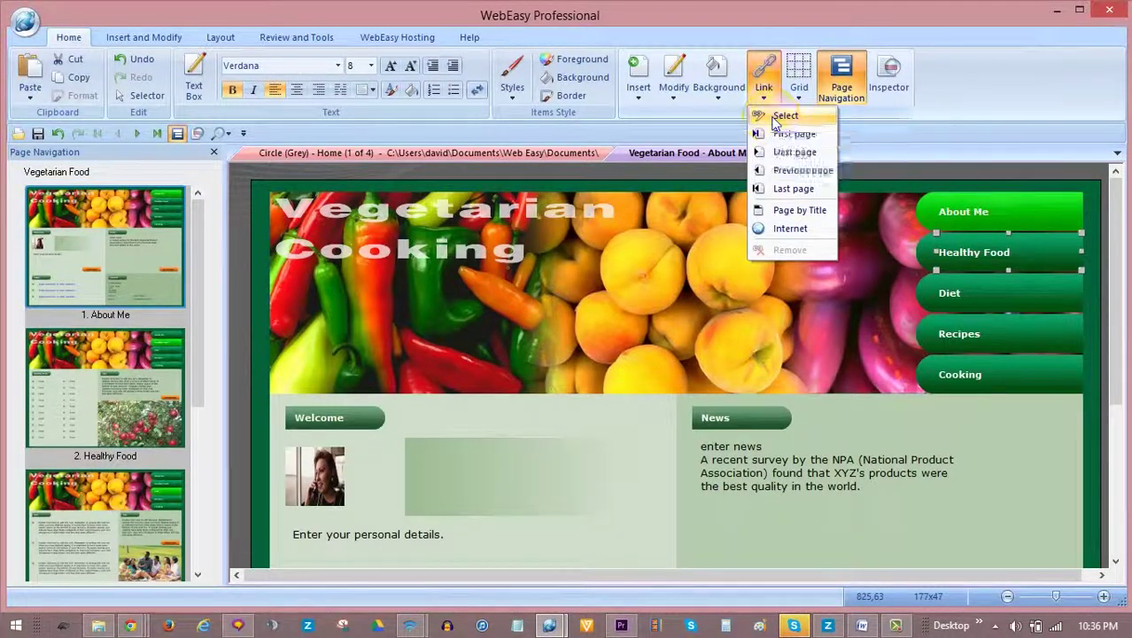
click(776, 118)
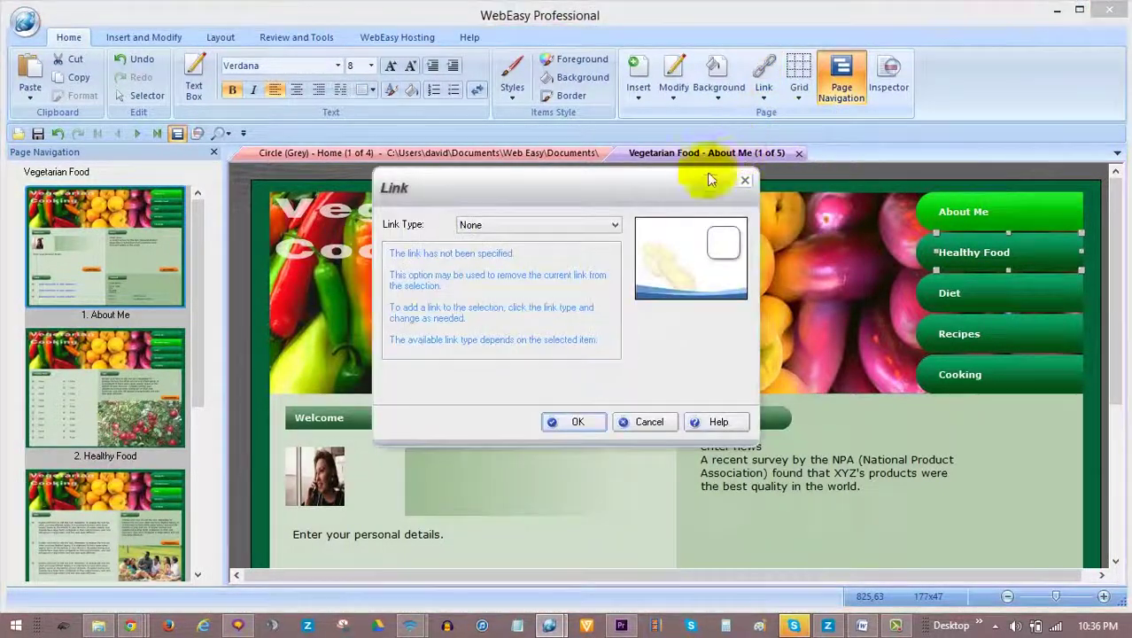
click(744, 180)
right_click(987, 255)
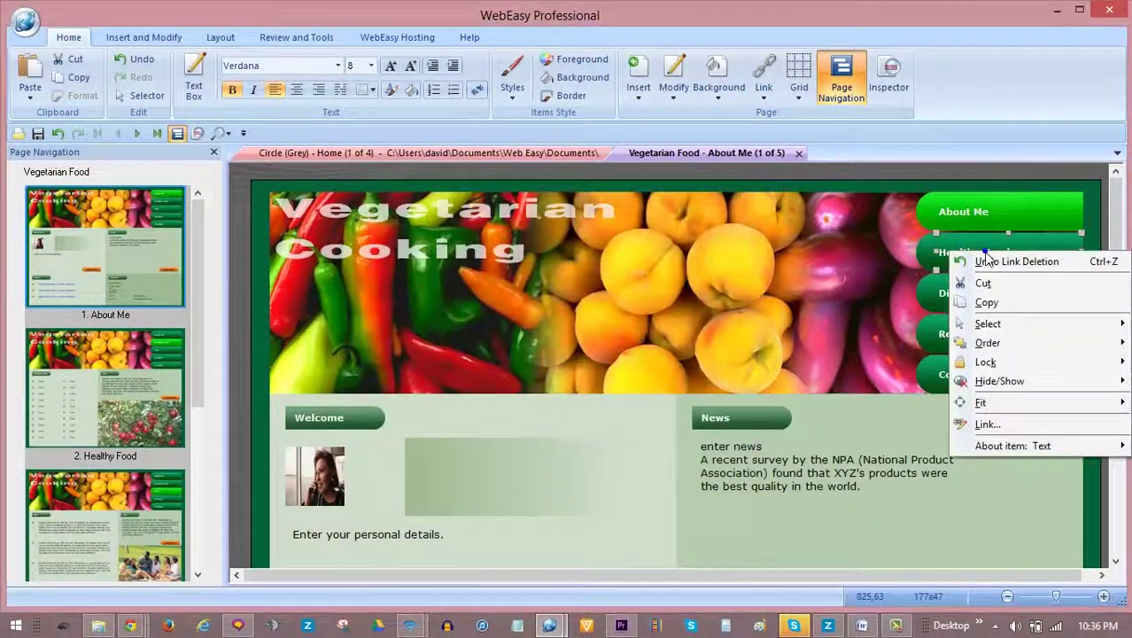
click(988, 422)
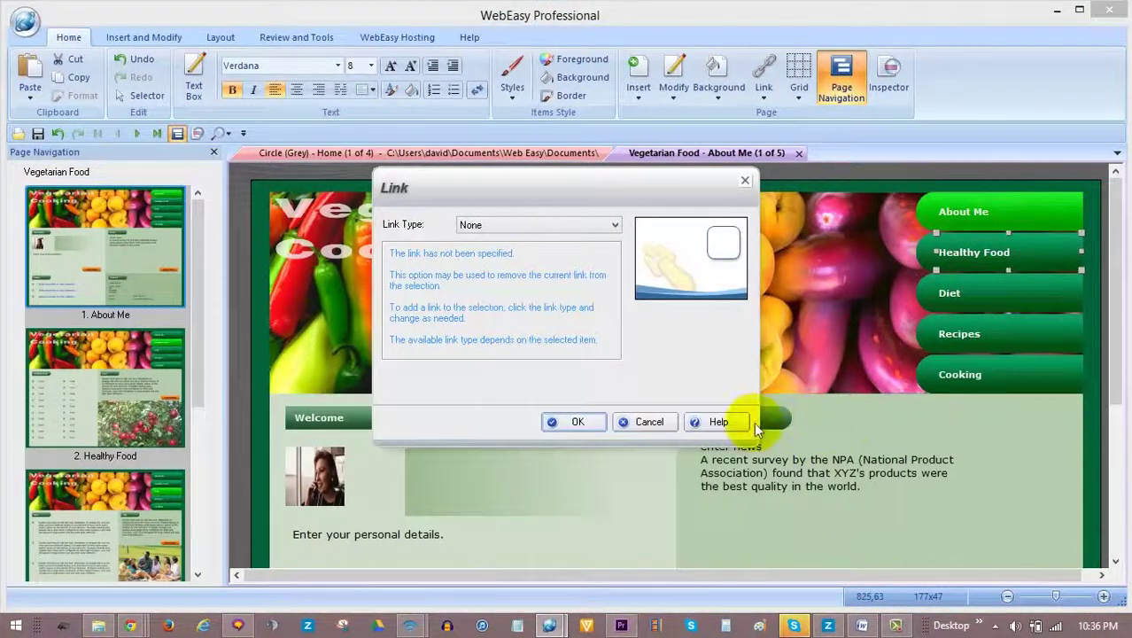
click(614, 225)
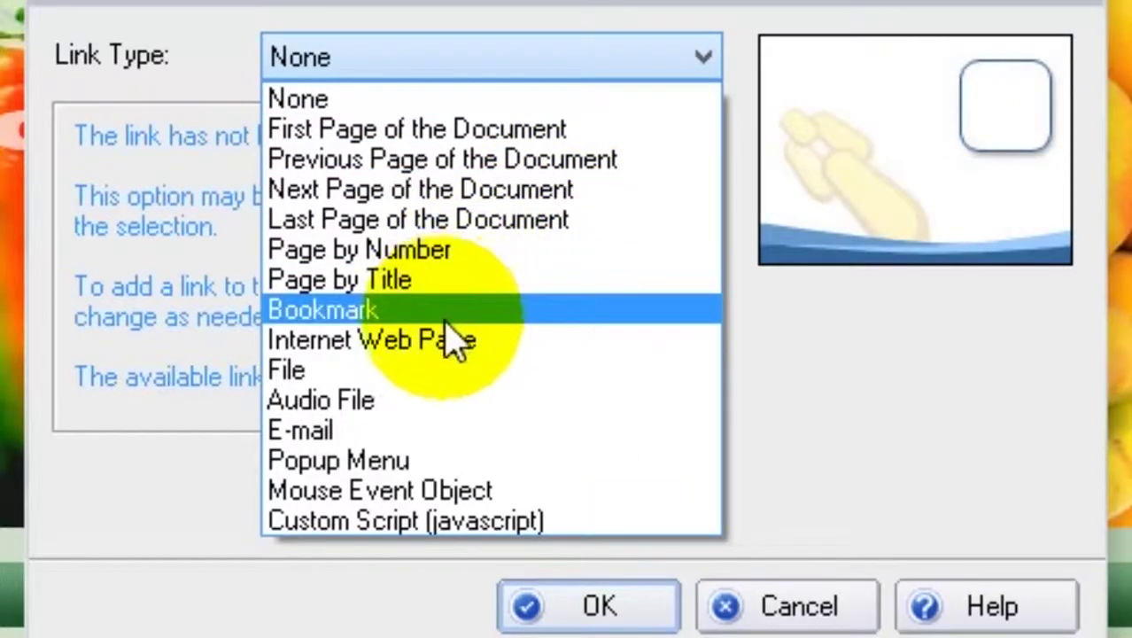
Link the Healthy Food button by title to page '2. Healthy Food'.
click(447, 280)
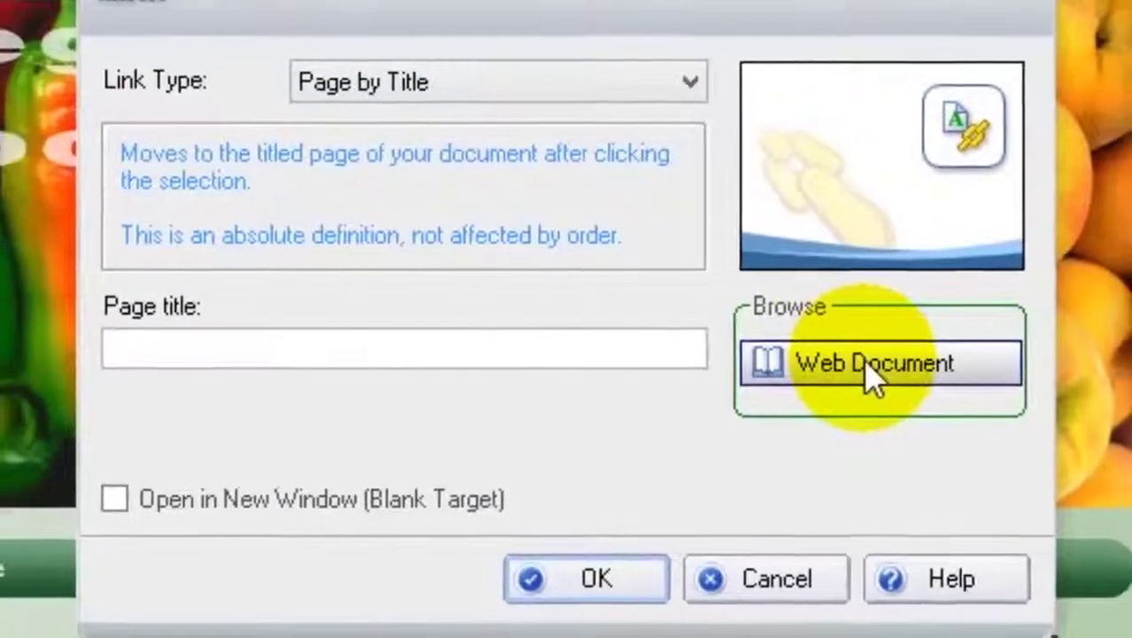
click(866, 368)
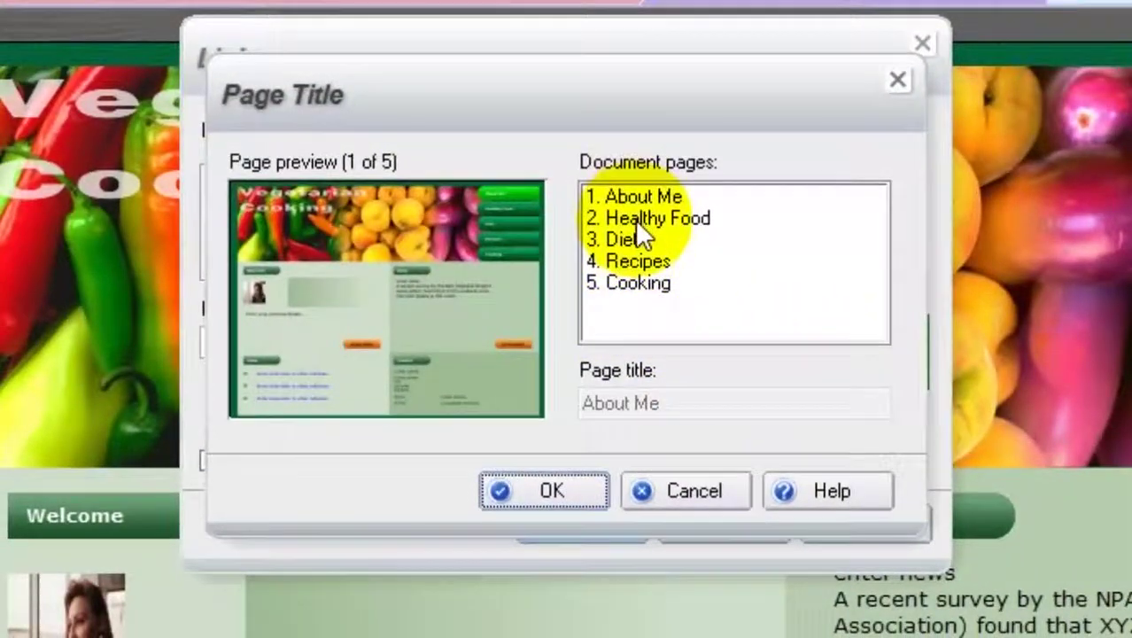
click(639, 215)
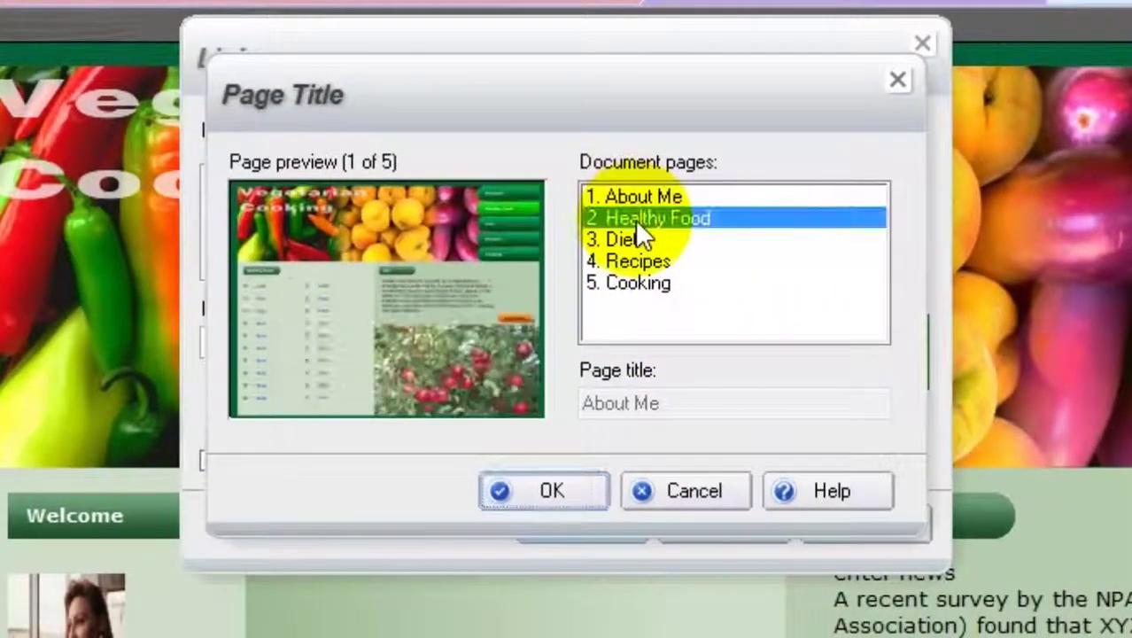
click(599, 486)
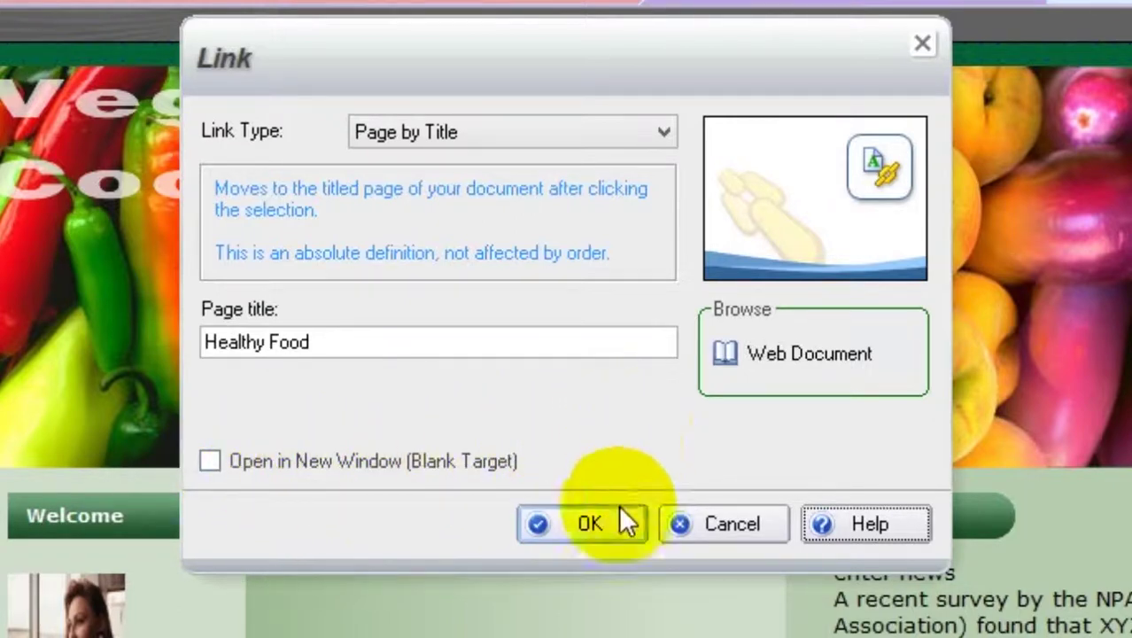
click(583, 536)
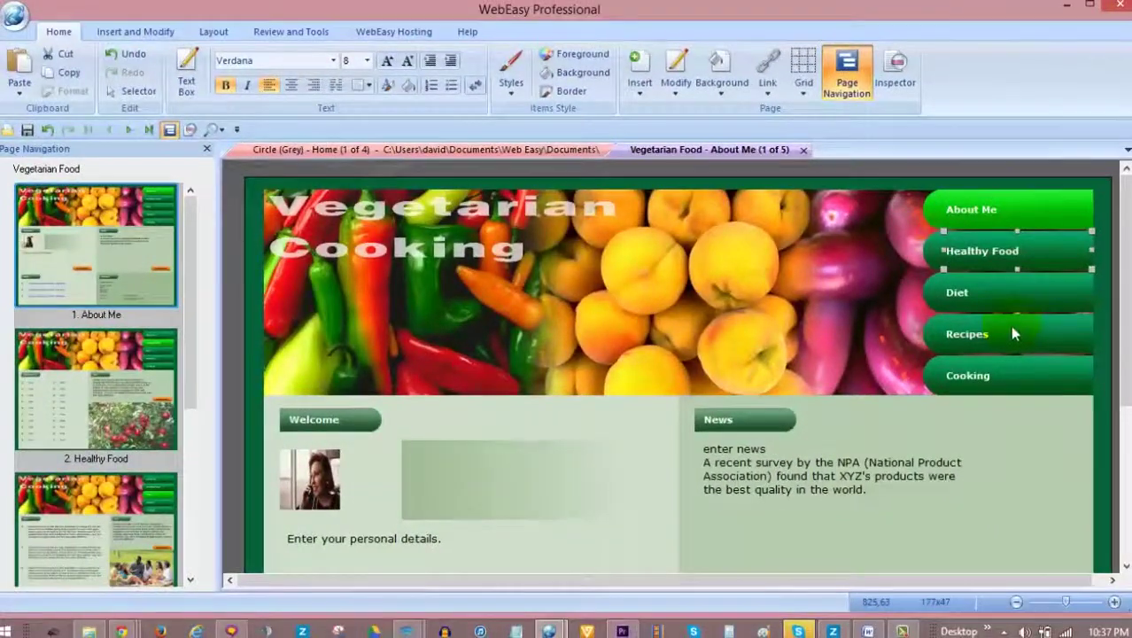
Link the Diet button by title to page '3. Diet'.
click(968, 298)
right_click(967, 297)
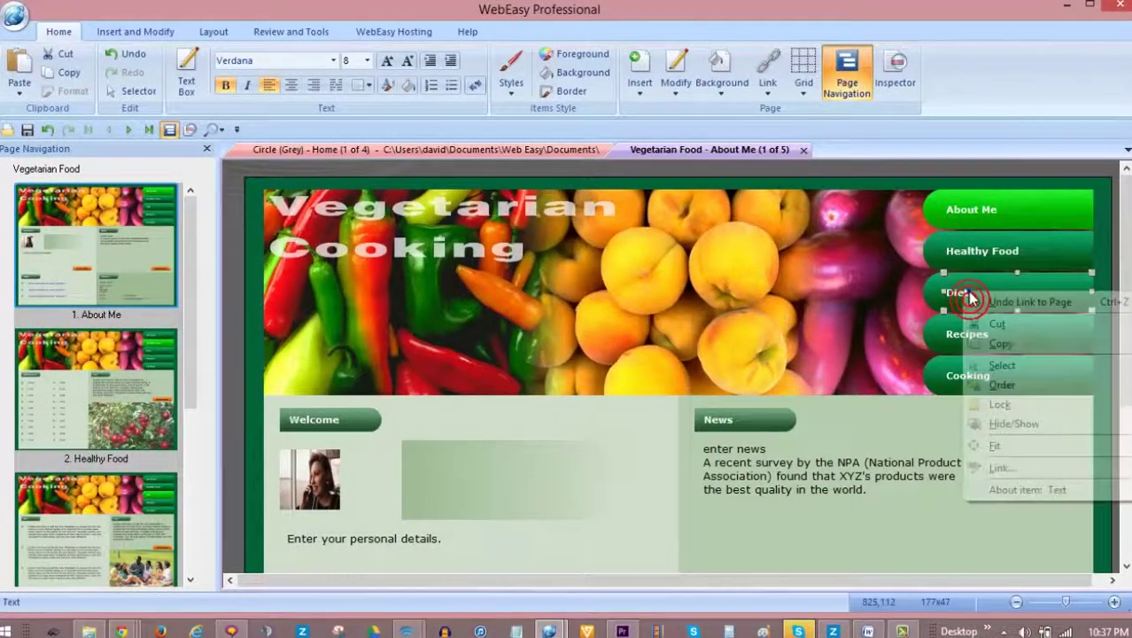
click(1008, 468)
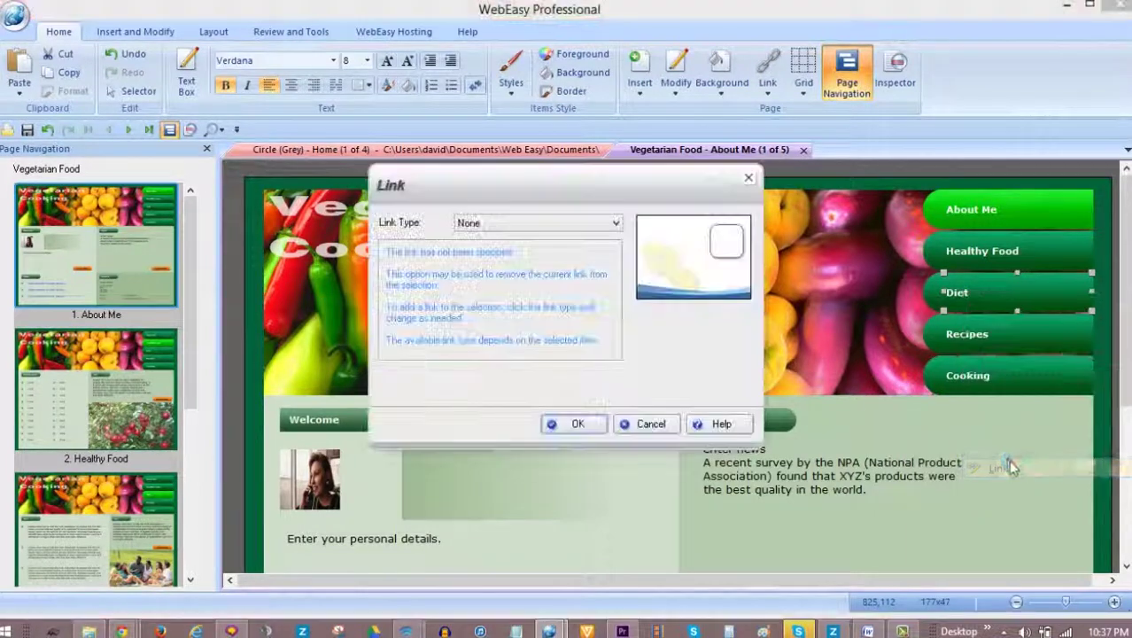
click(591, 225)
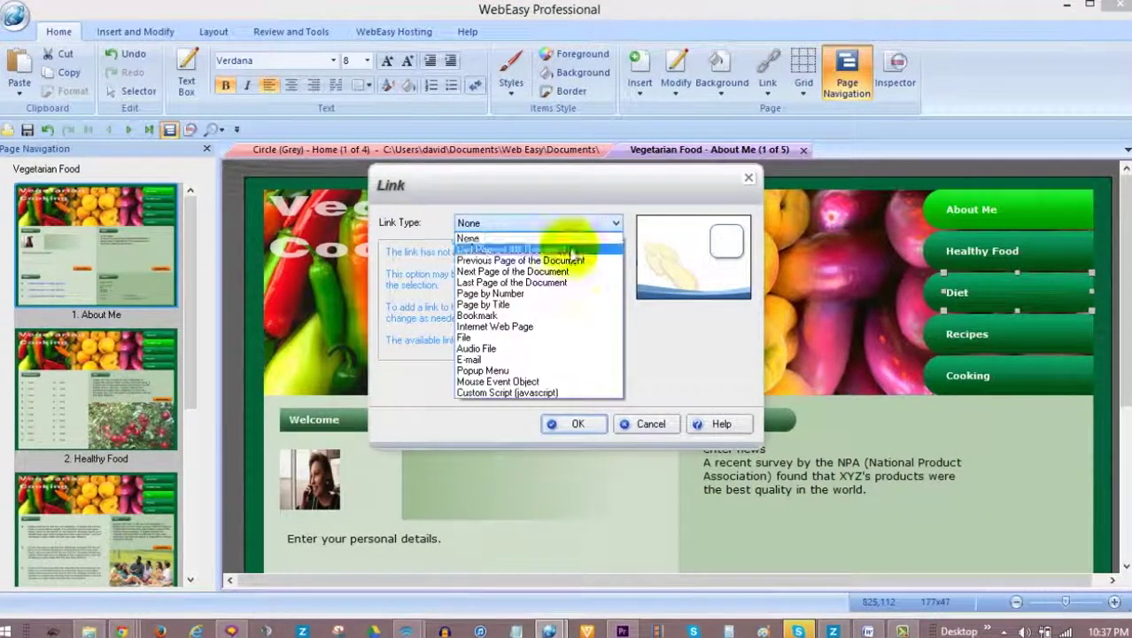
click(528, 302)
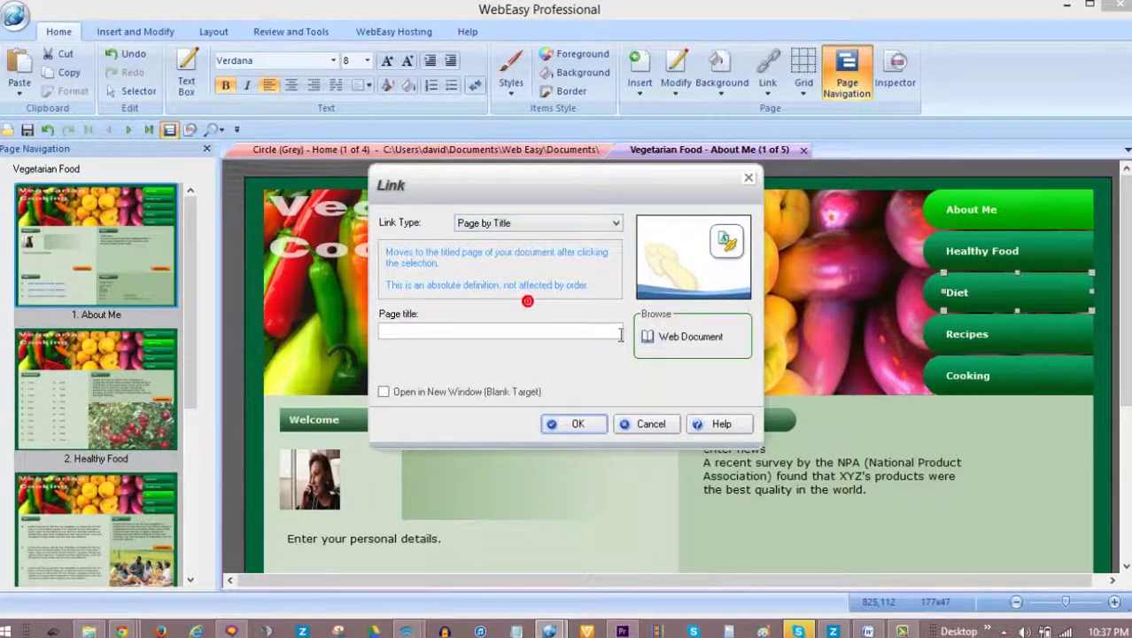
click(671, 340)
click(593, 278)
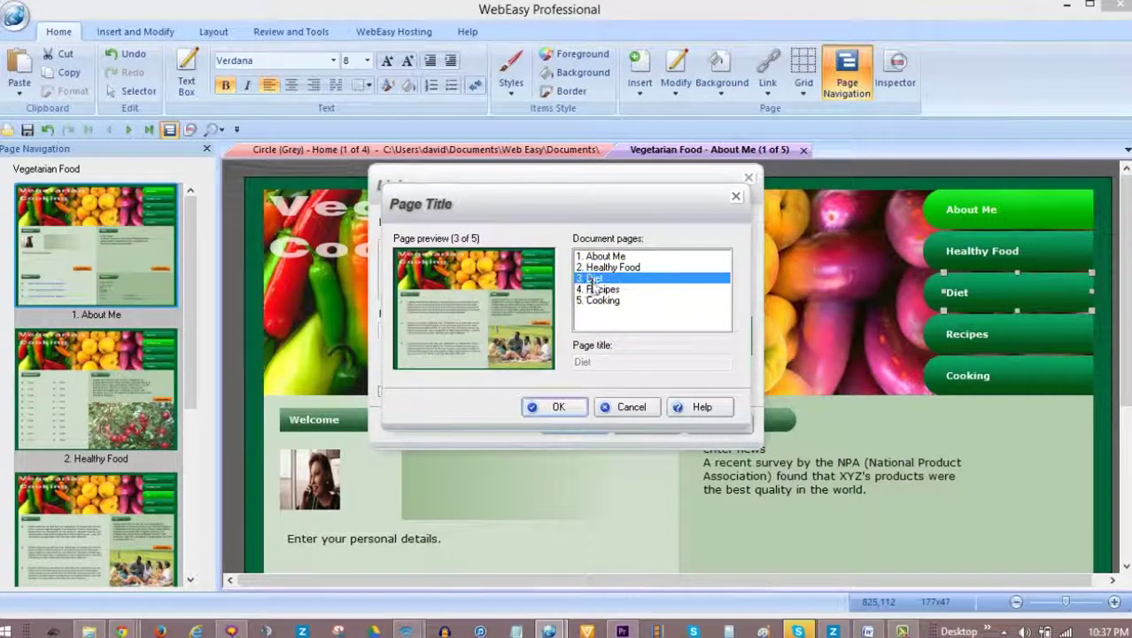
click(552, 406)
click(576, 422)
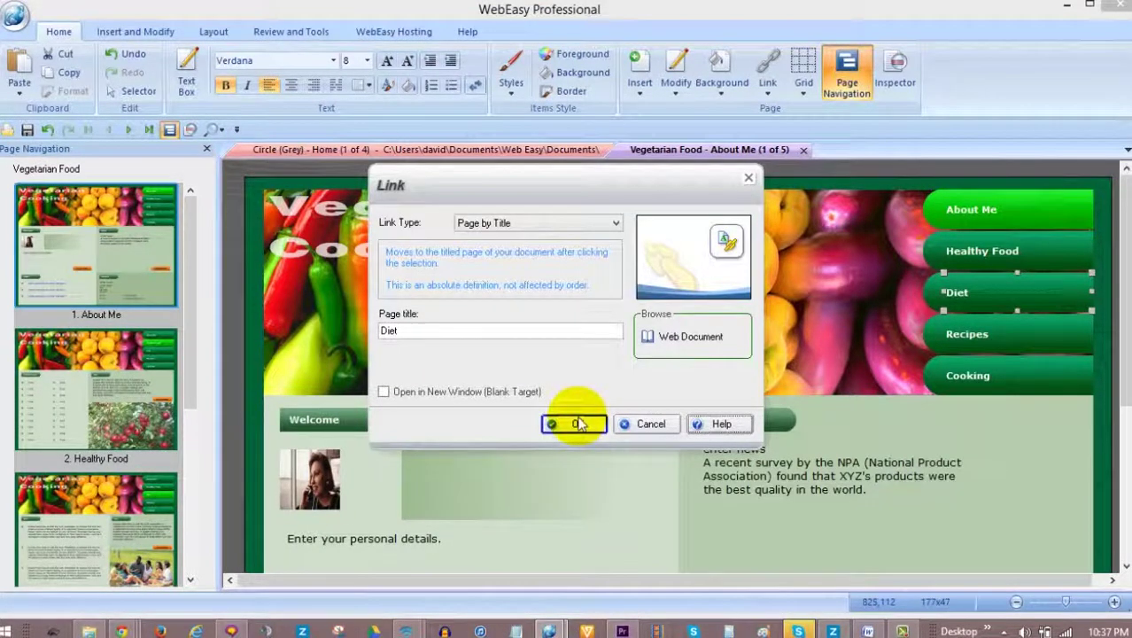
Link the Recipes button by title to the Recipes page.
click(965, 338)
right_click(965, 338)
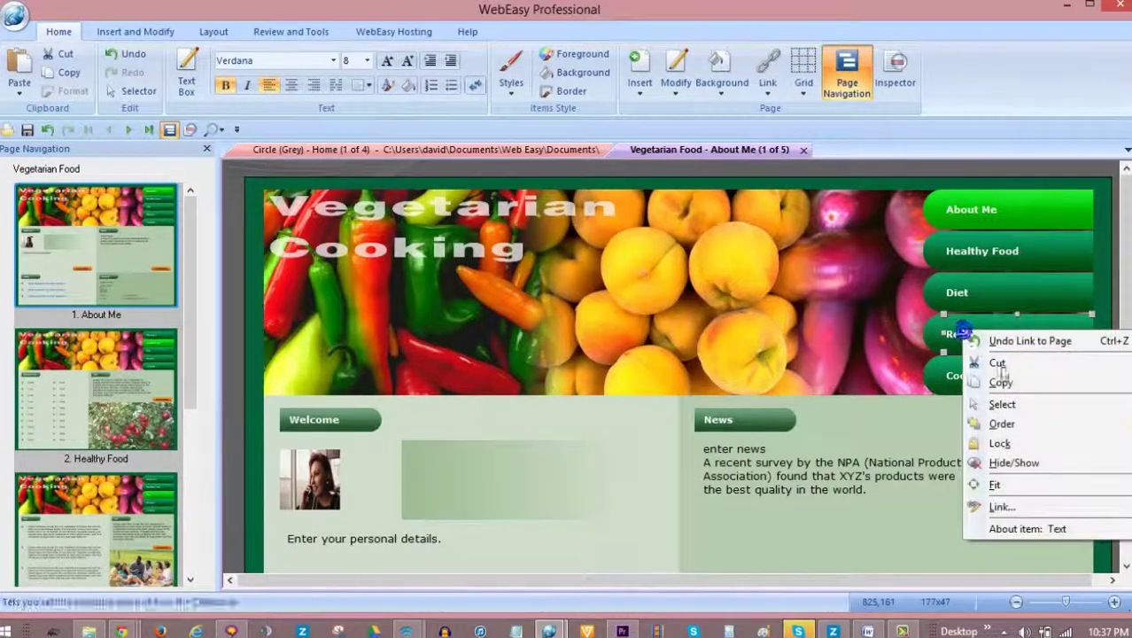
click(1001, 505)
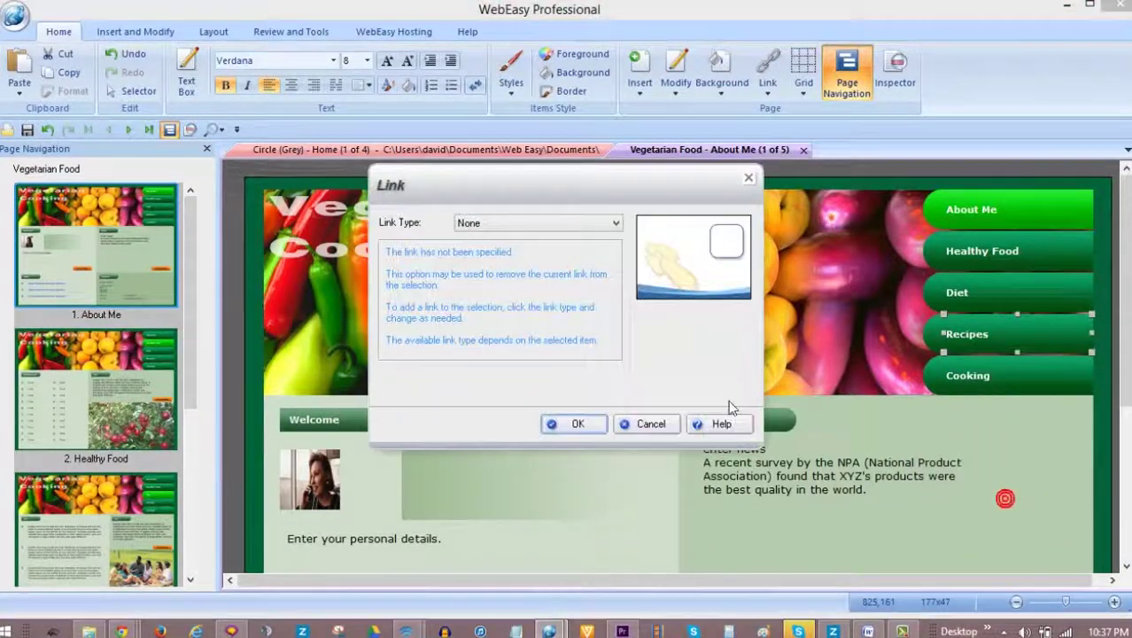
click(598, 225)
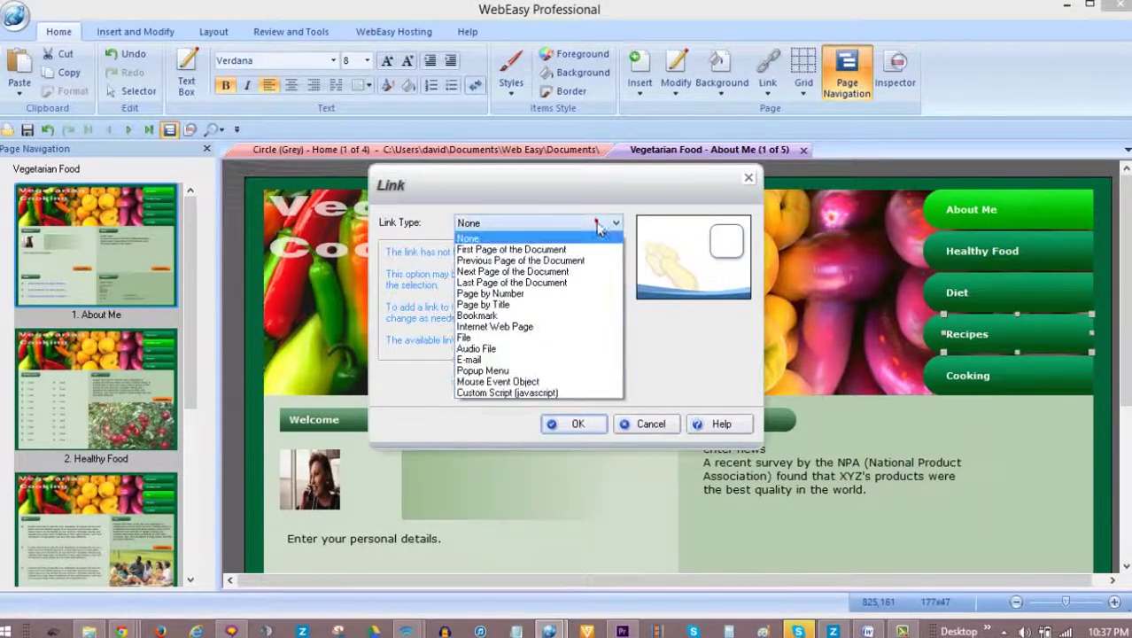
click(527, 304)
click(691, 338)
click(601, 285)
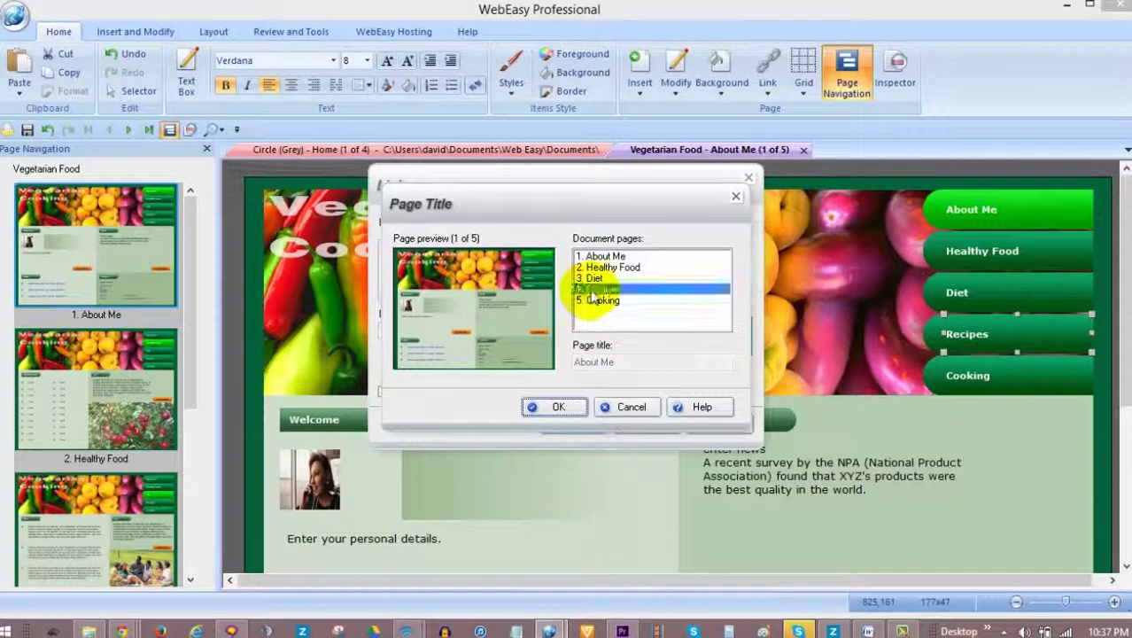
click(542, 405)
click(576, 423)
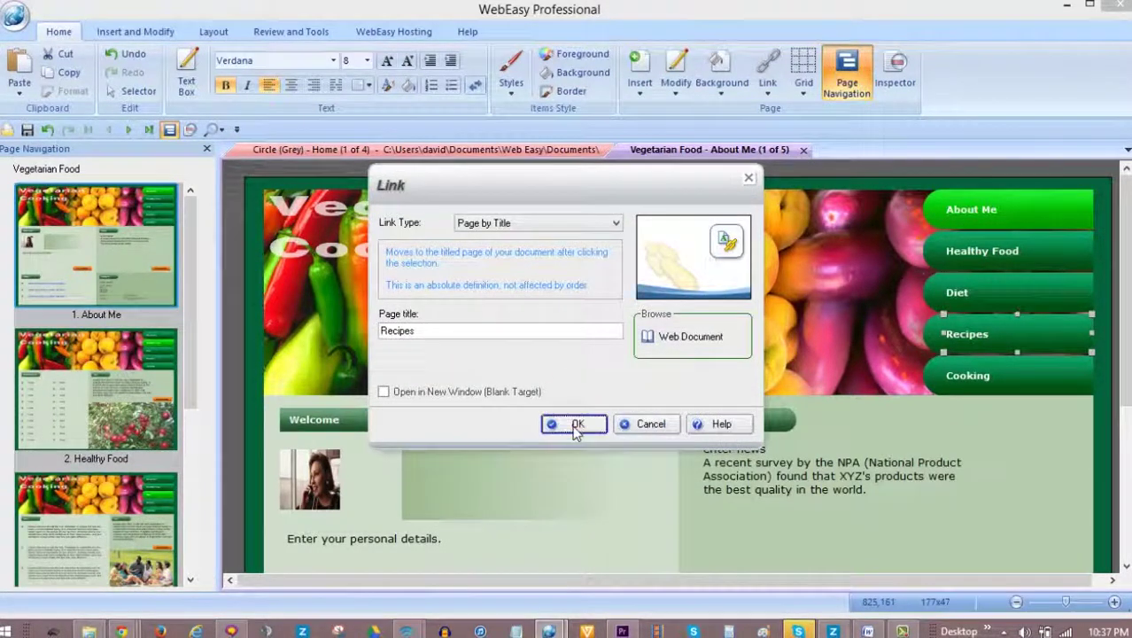
Link the Cooking button by title to the Cooking page.
right_click(967, 381)
click(1002, 561)
click(538, 223)
click(527, 304)
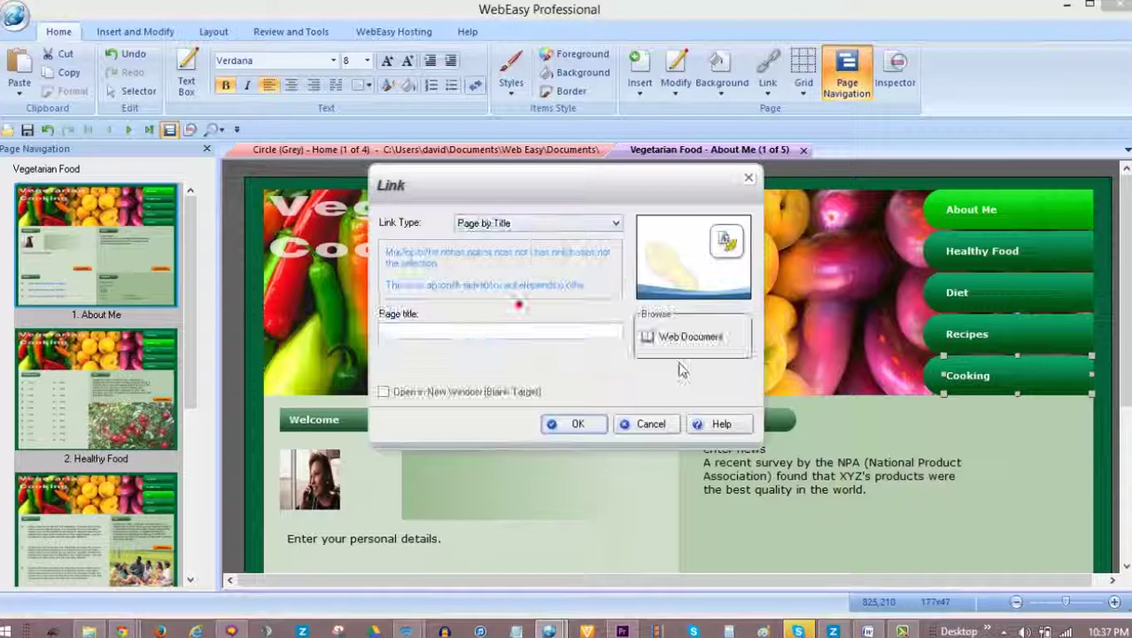
click(691, 338)
click(601, 297)
click(542, 405)
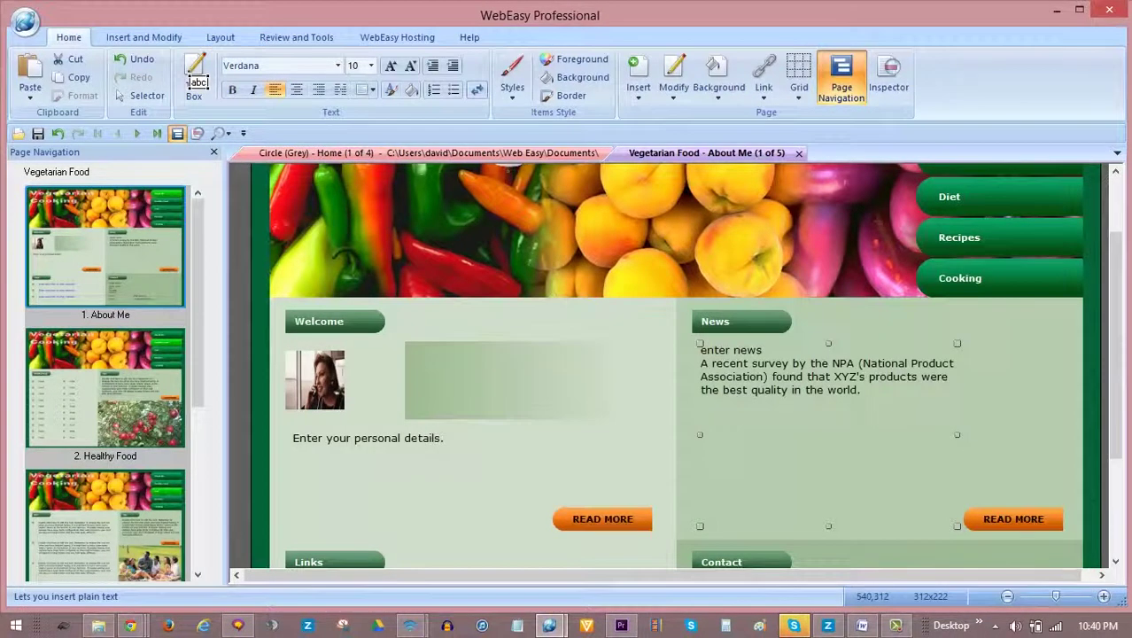
Add a text box reading 'More Recipes' and move it beside the Welcome photo.
click(196, 82)
click(343, 484)
double_click(383, 499)
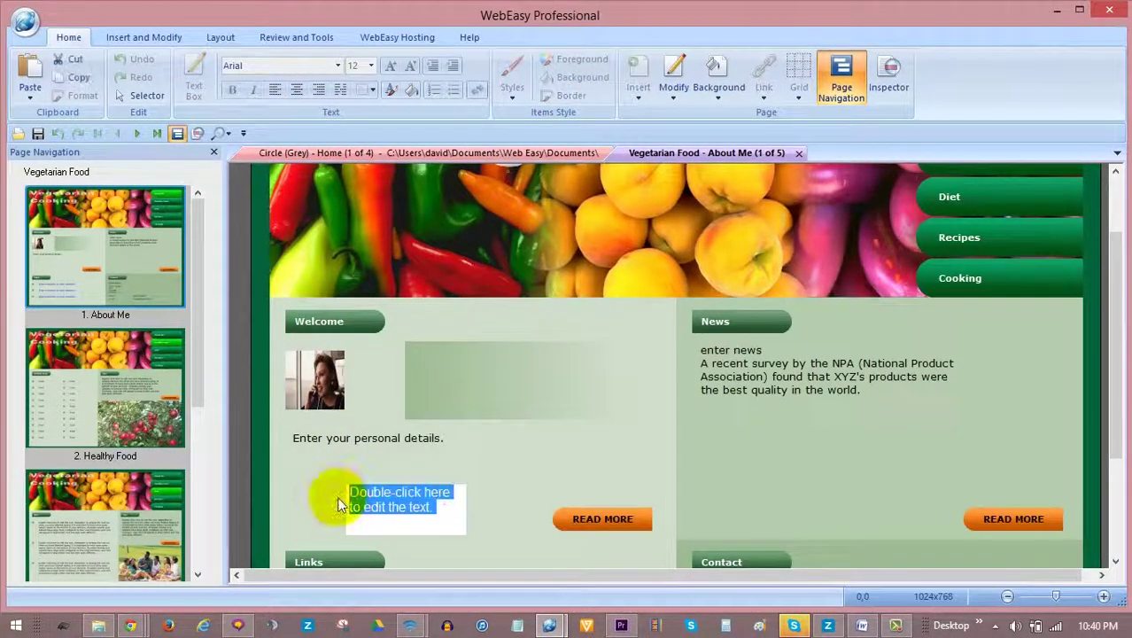
text(More Recipes)
click(312, 496)
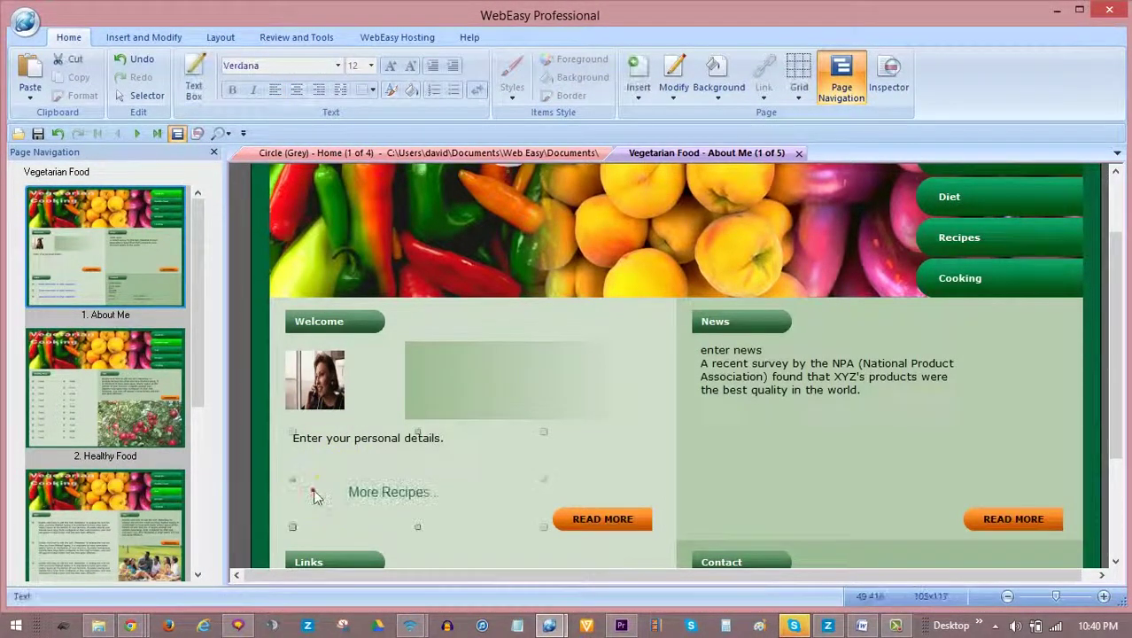
drag(380, 493, 715, 474)
drag(514, 381, 515, 383)
right_click(513, 378)
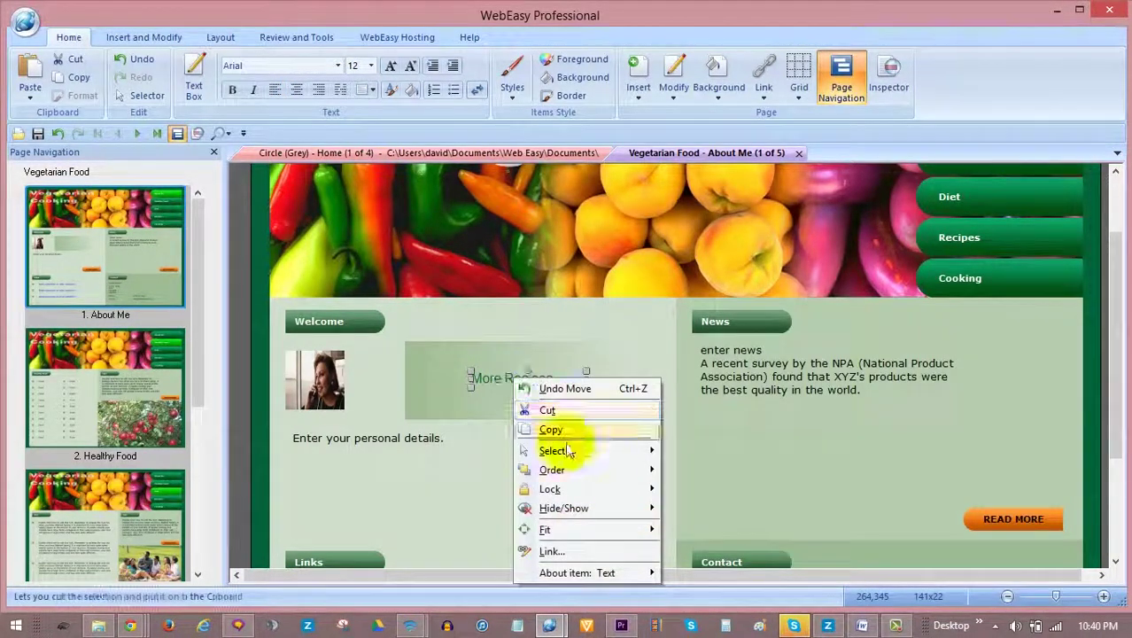
click(573, 551)
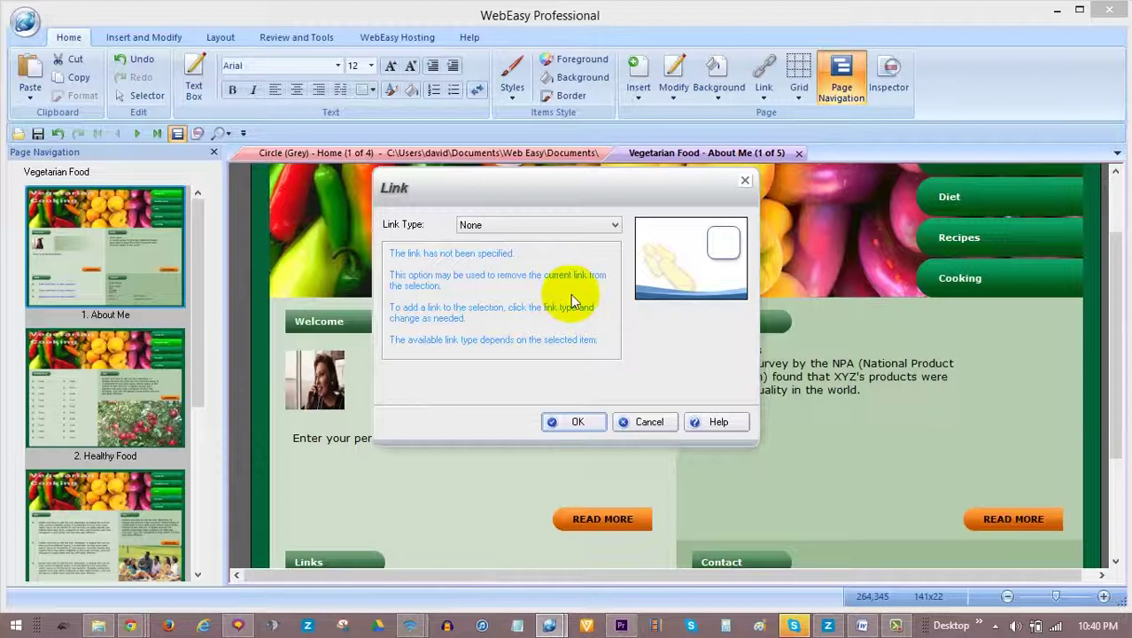
click(562, 227)
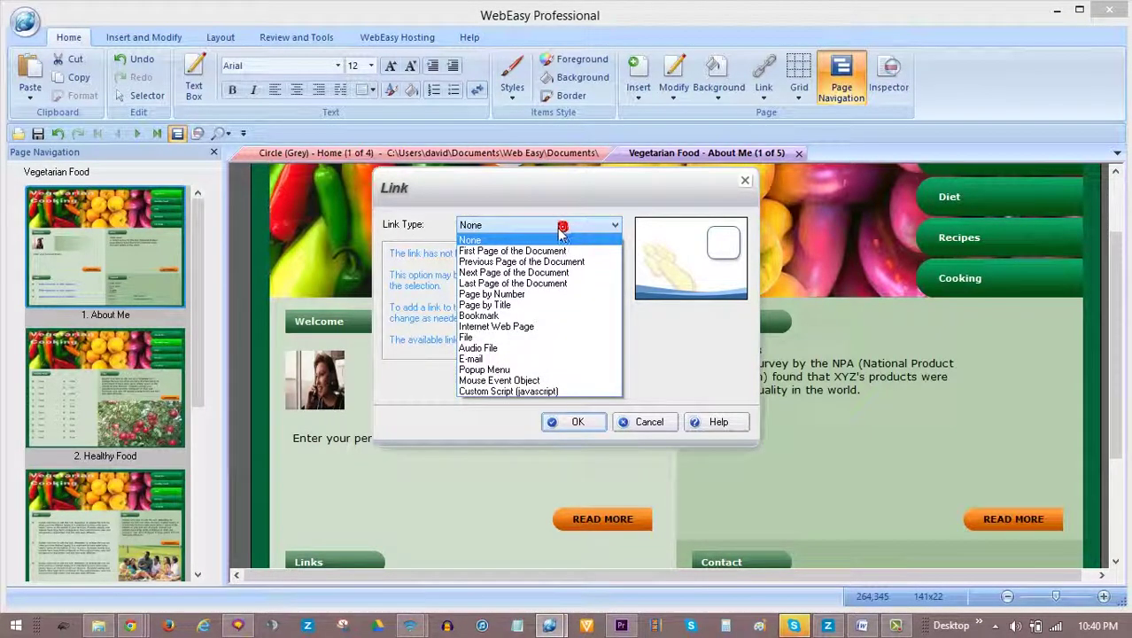
click(532, 328)
click(432, 331)
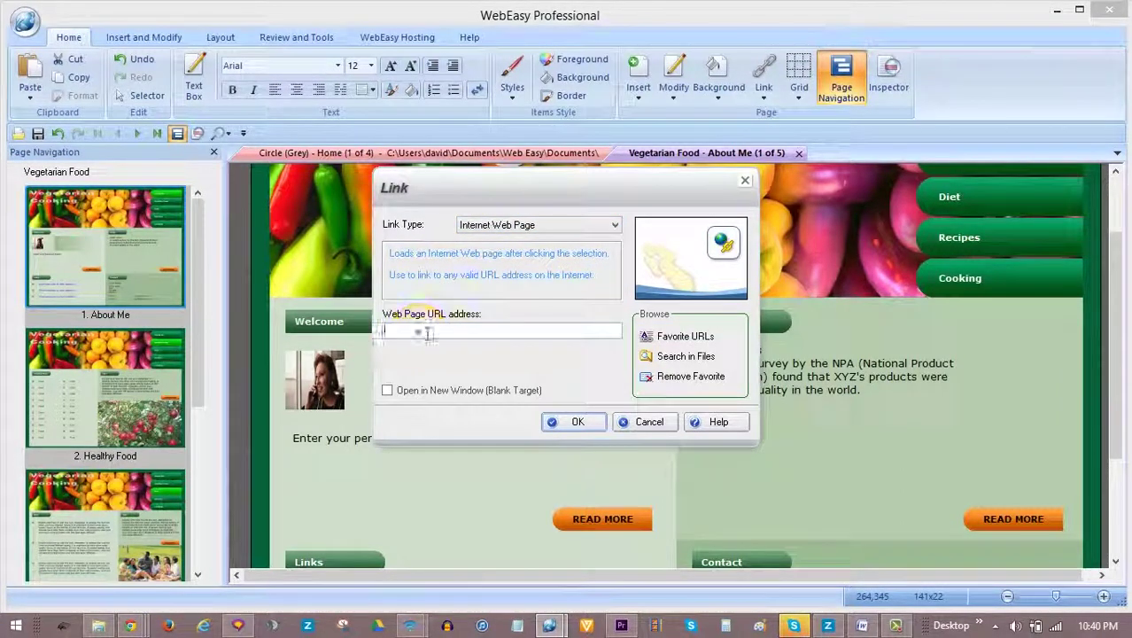
click(417, 331)
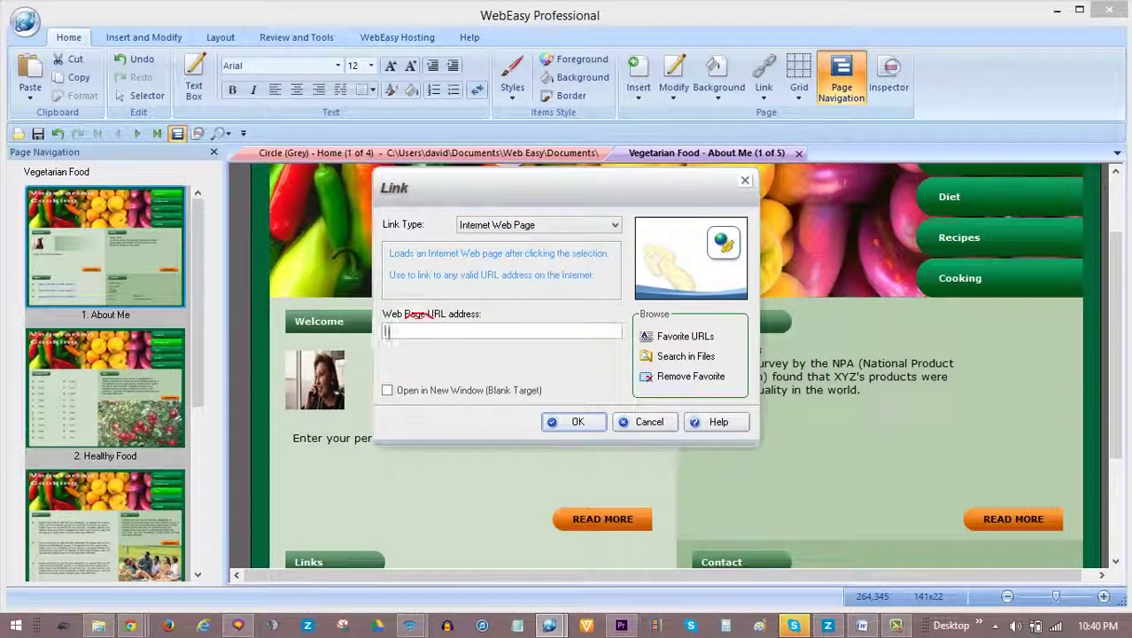
text(h)
text(cipes.com)
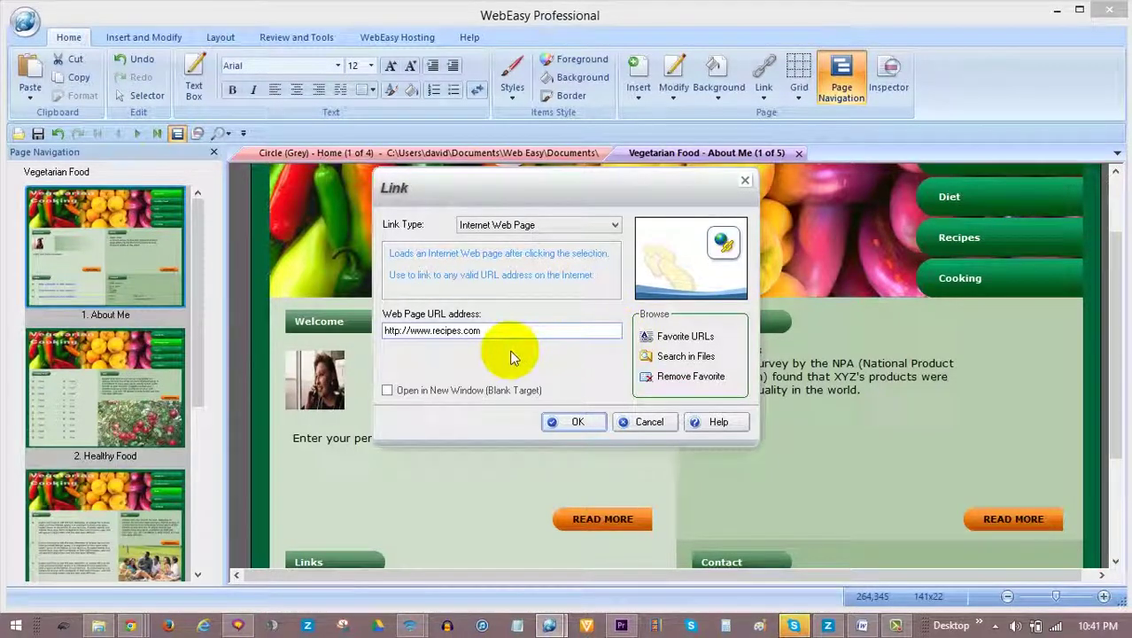
click(389, 392)
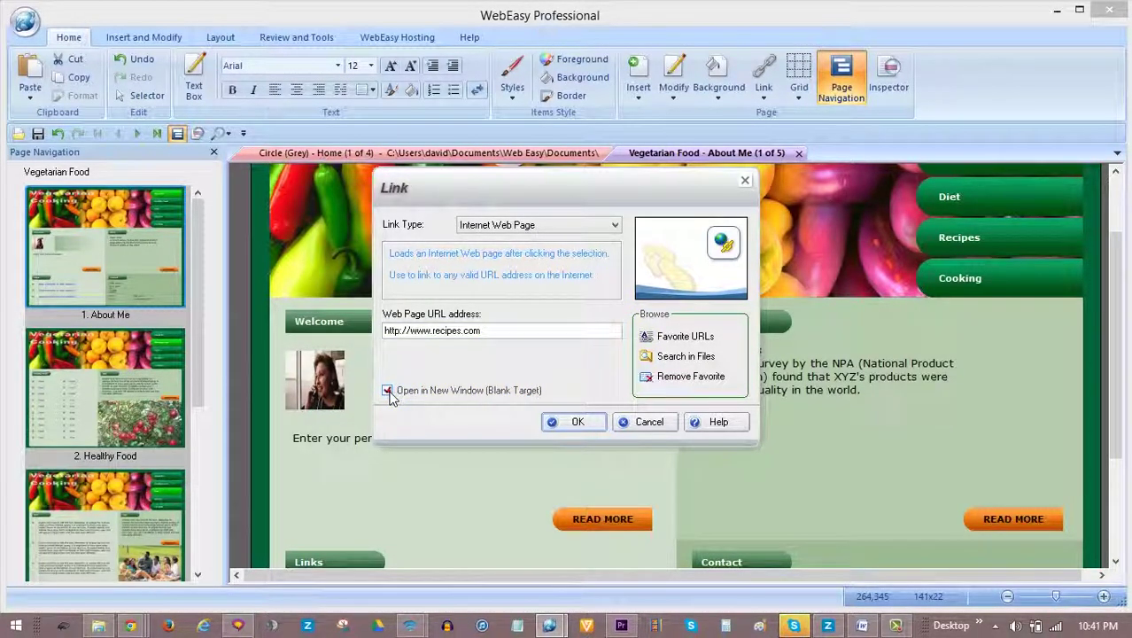
click(592, 427)
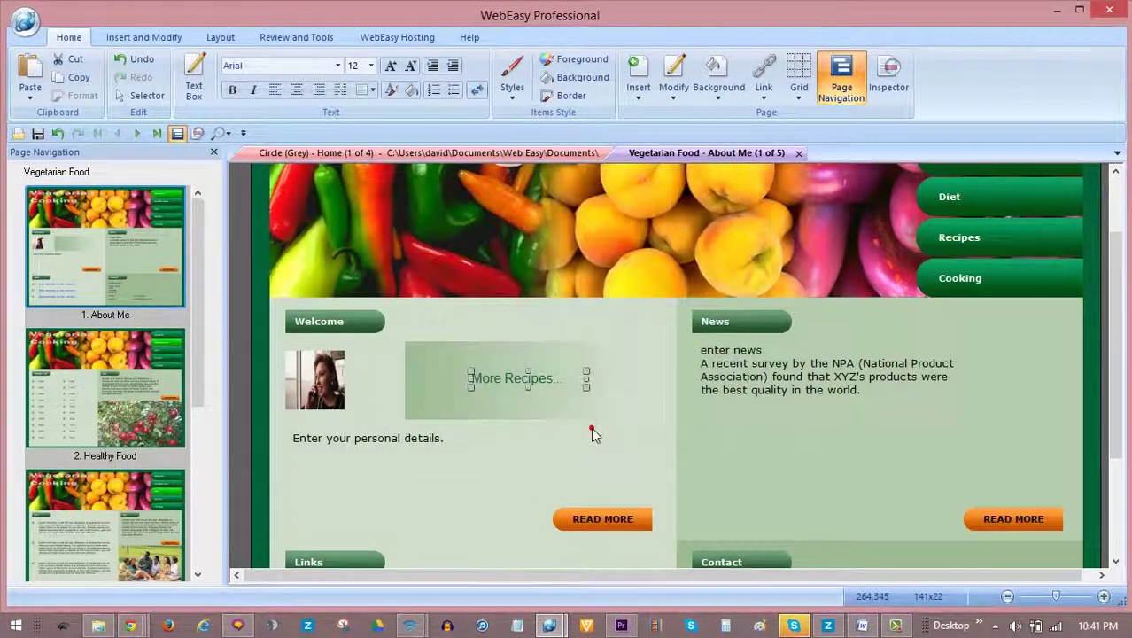
Preview all site pages in the browser.
click(554, 450)
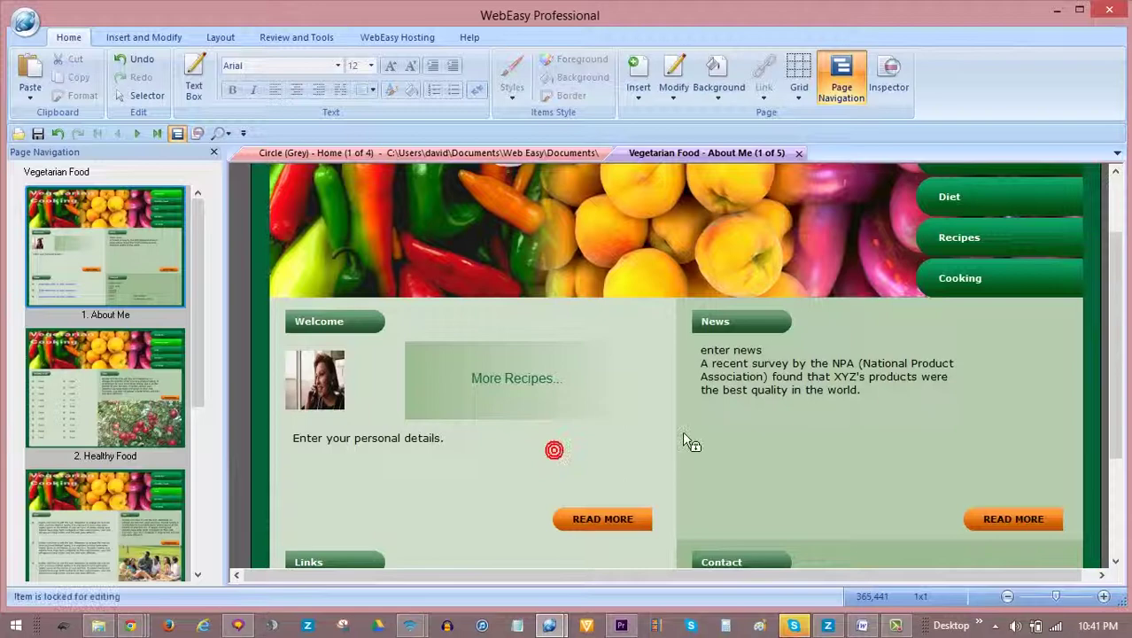
scroll(684, 434, up, 2)
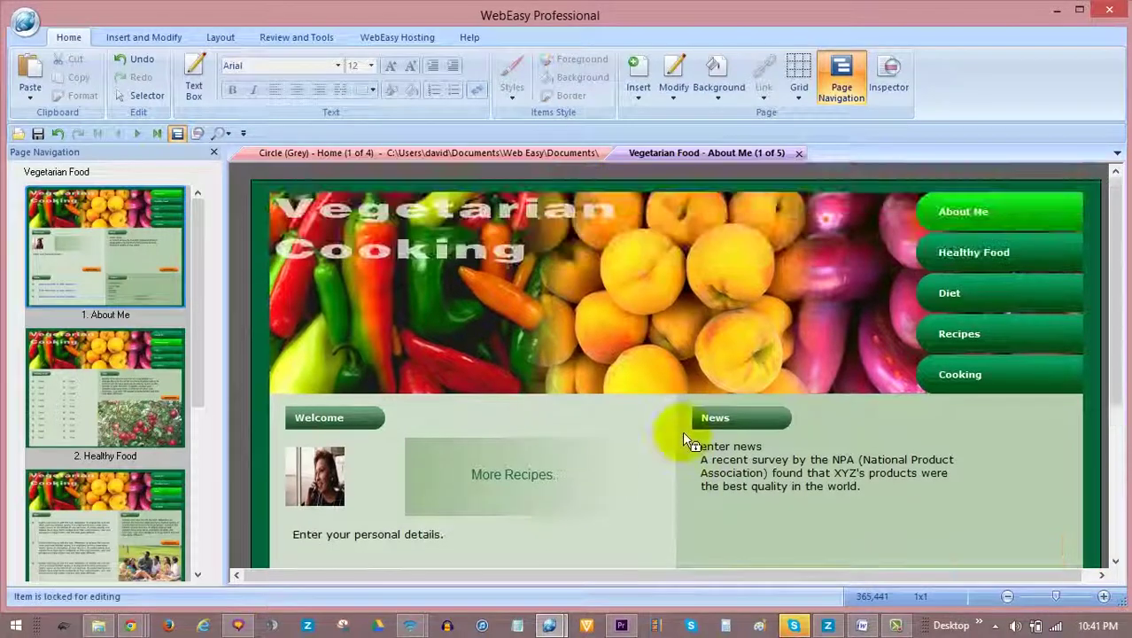
click(324, 41)
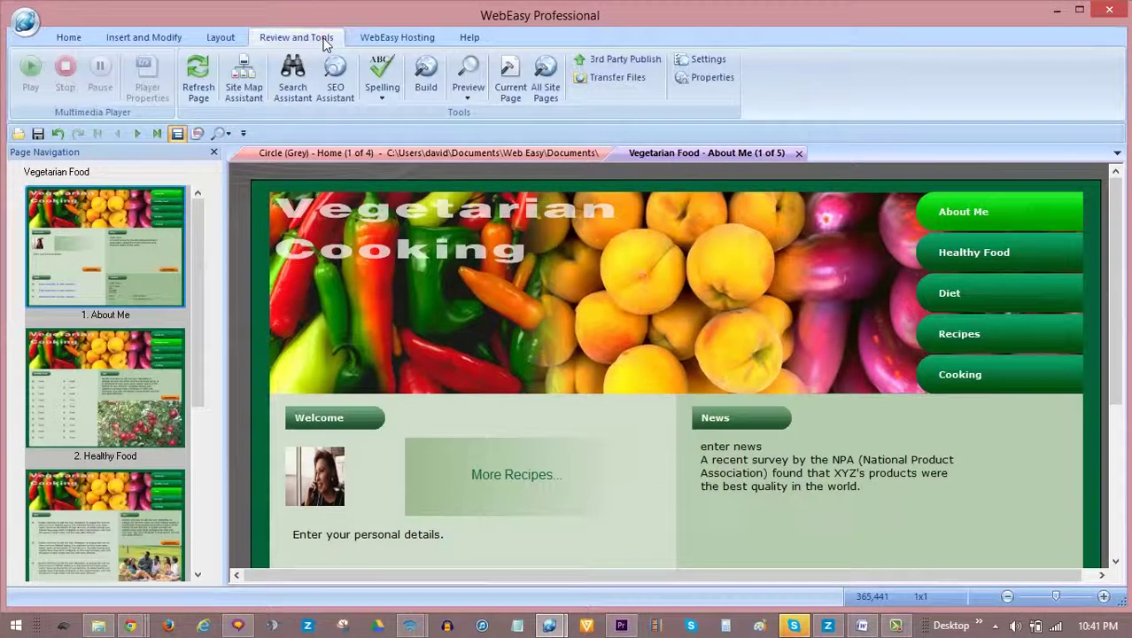
click(544, 80)
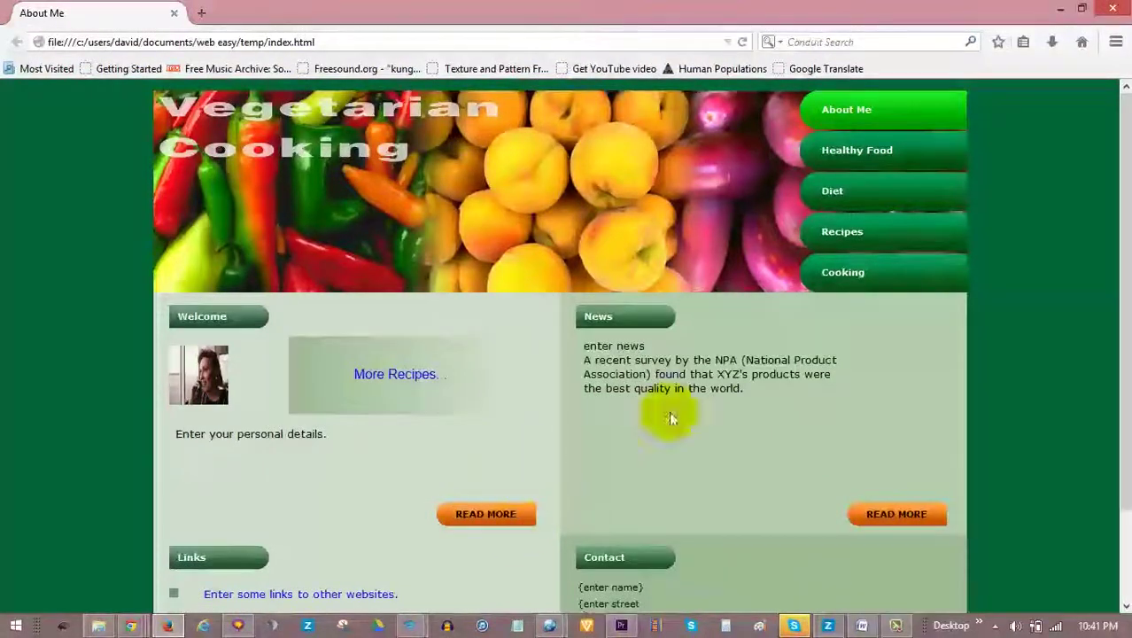
Test the Healthy Food, Diet, Recipes and Cooking buttons, returning to About Me after each.
click(873, 152)
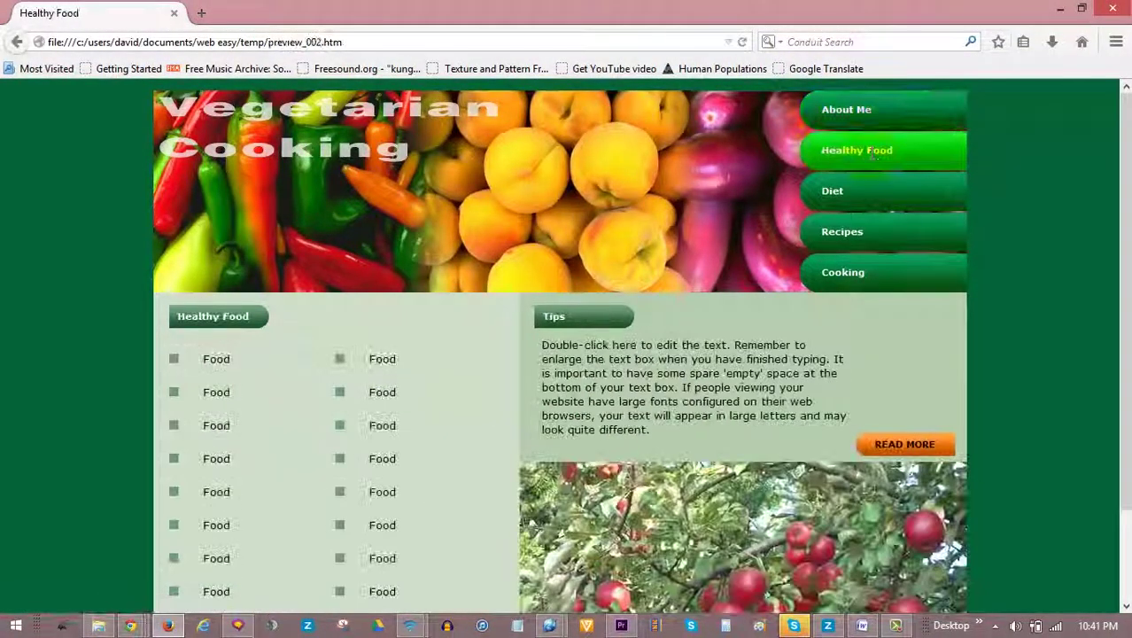
click(17, 42)
click(819, 193)
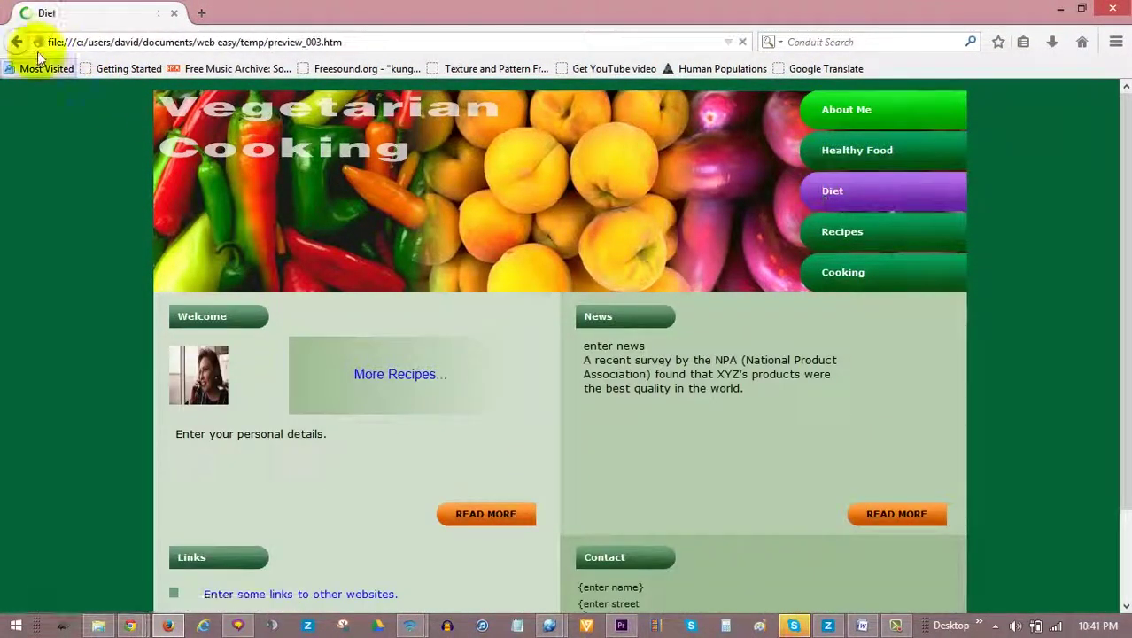
click(20, 41)
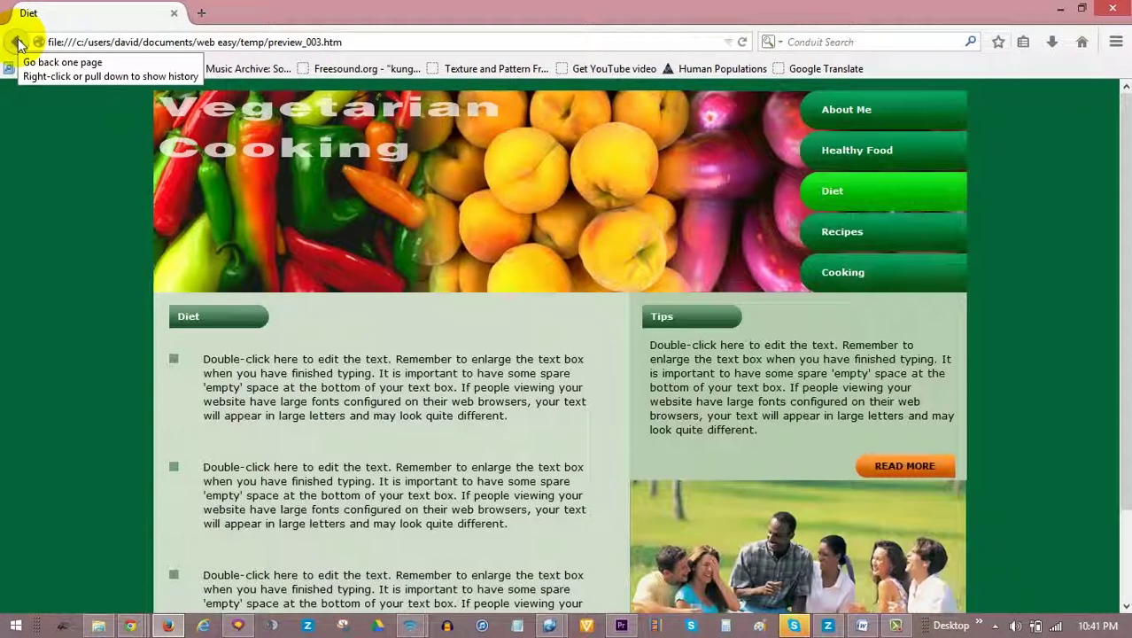
click(20, 41)
click(837, 231)
click(17, 42)
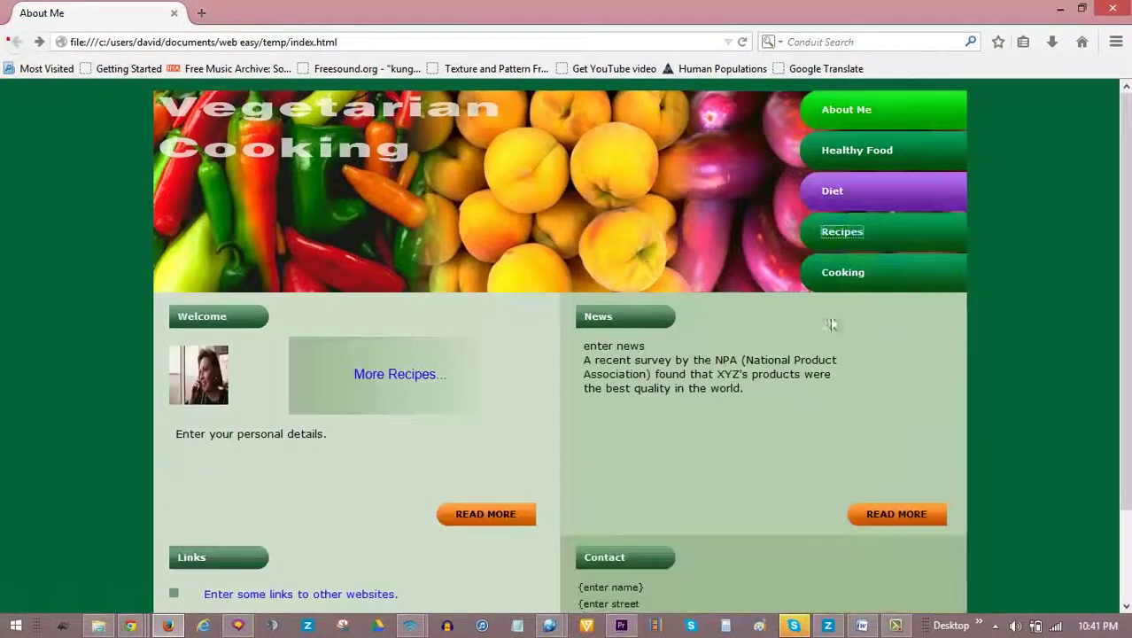
click(850, 273)
click(16, 42)
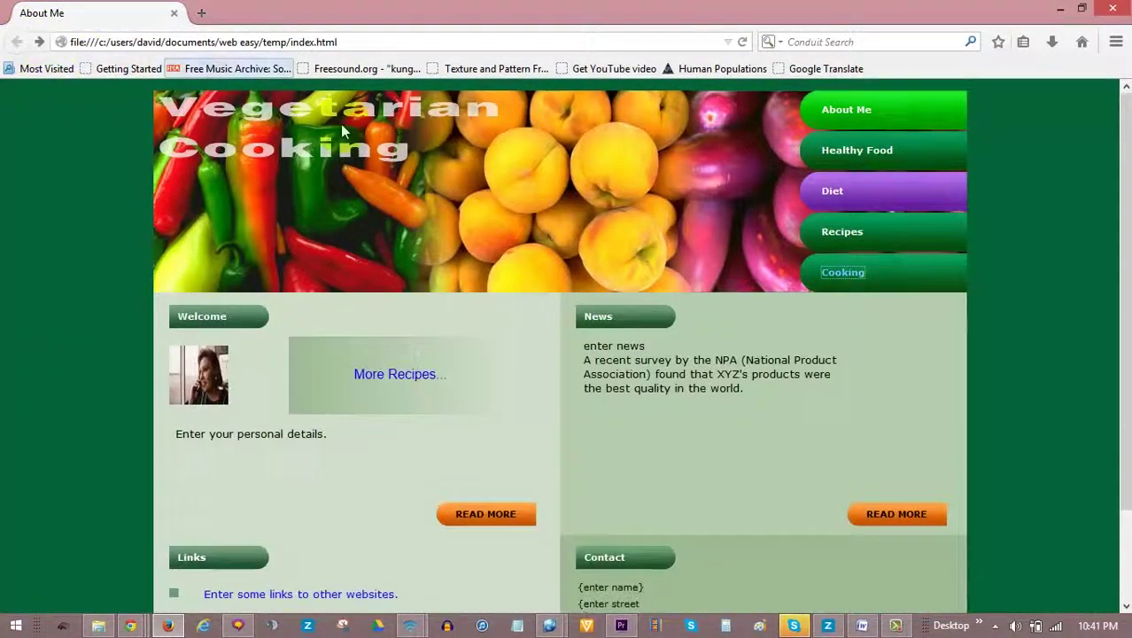
Follow More Recipes to recipes.com in a new tab, then close it and Firefox.
click(401, 376)
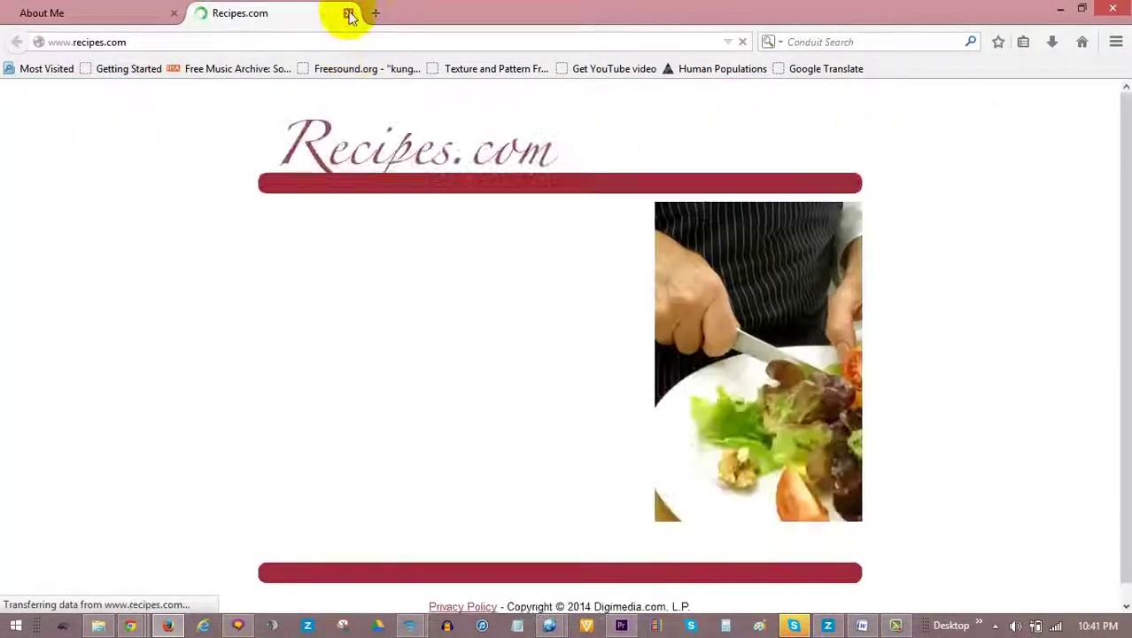
click(349, 13)
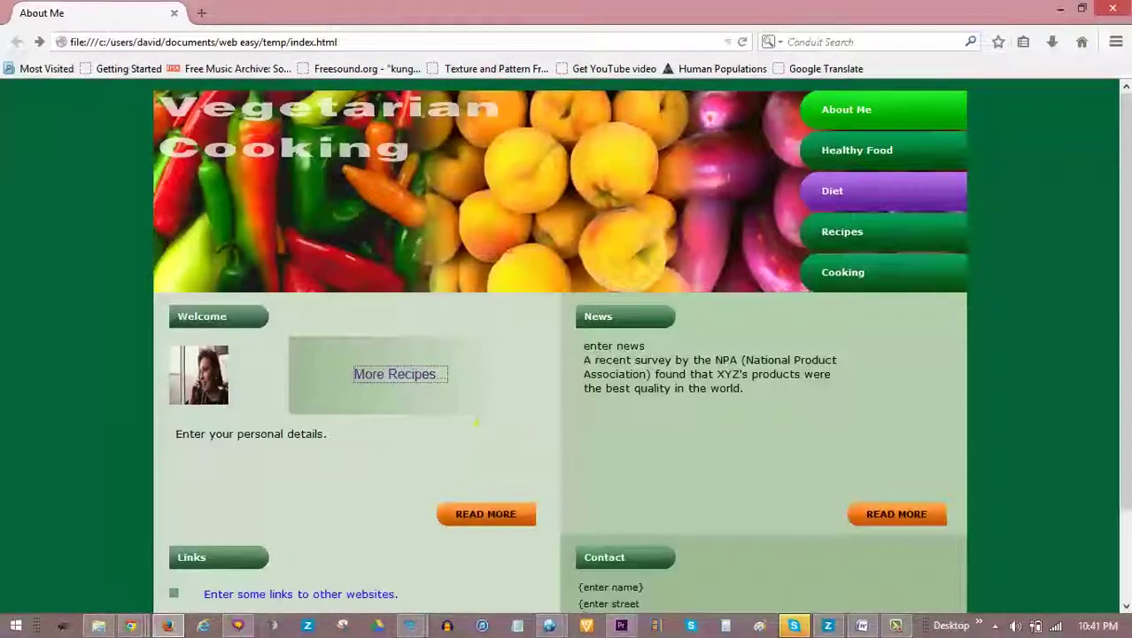
click(1112, 8)
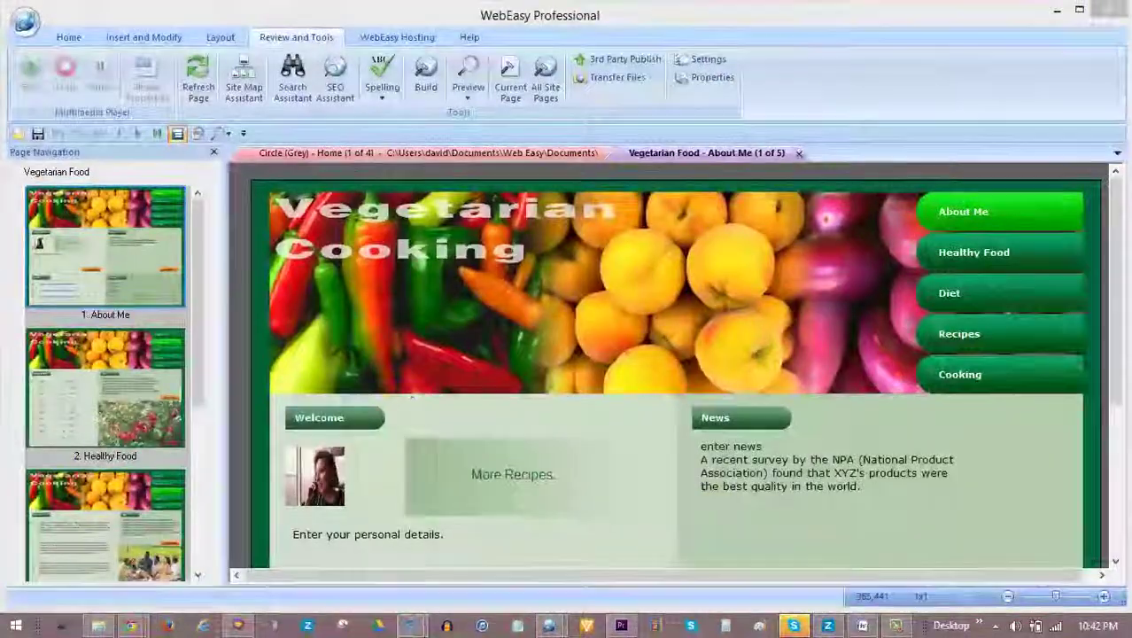